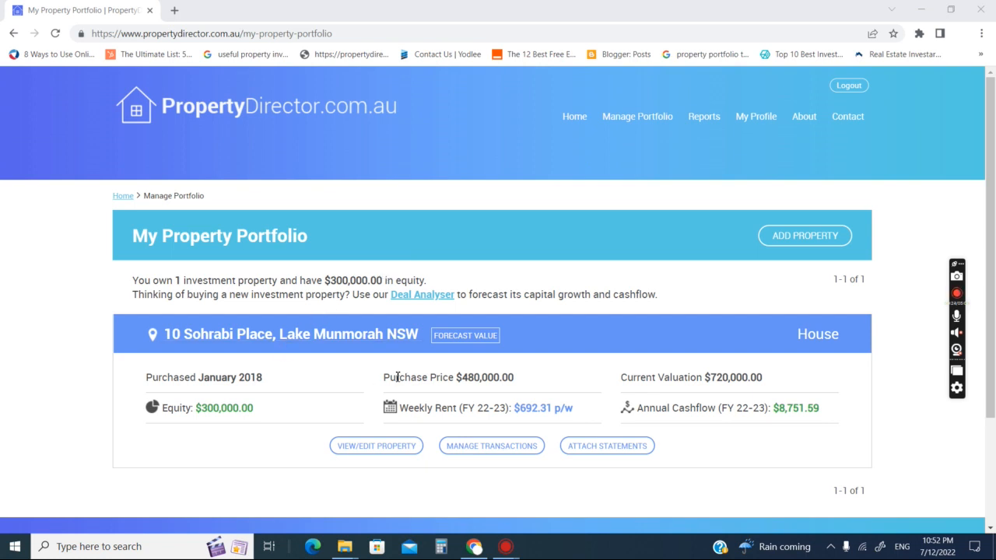
Open the individual rent transactions of the house in the portfolio for editing.
left_click(491, 446)
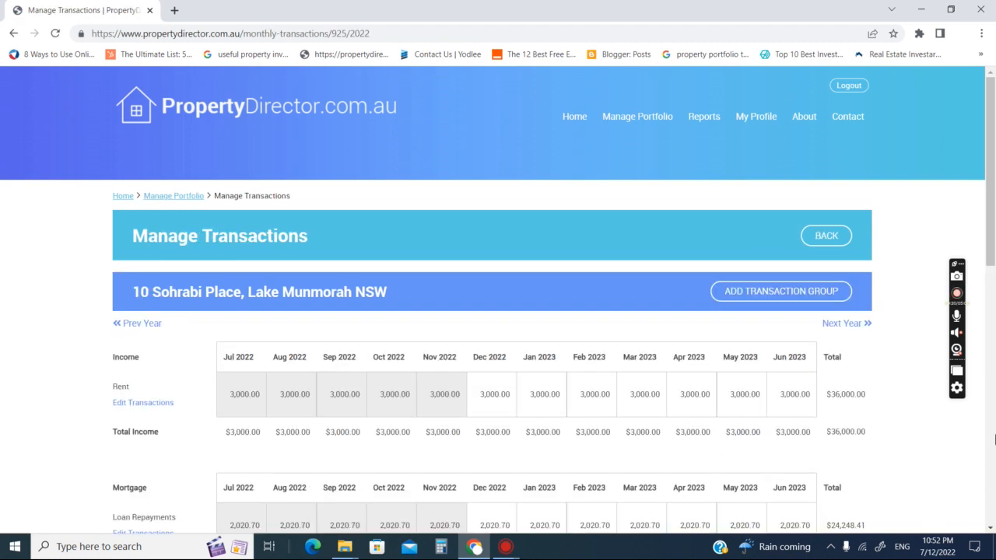
scroll(995, 472, "down", 2)
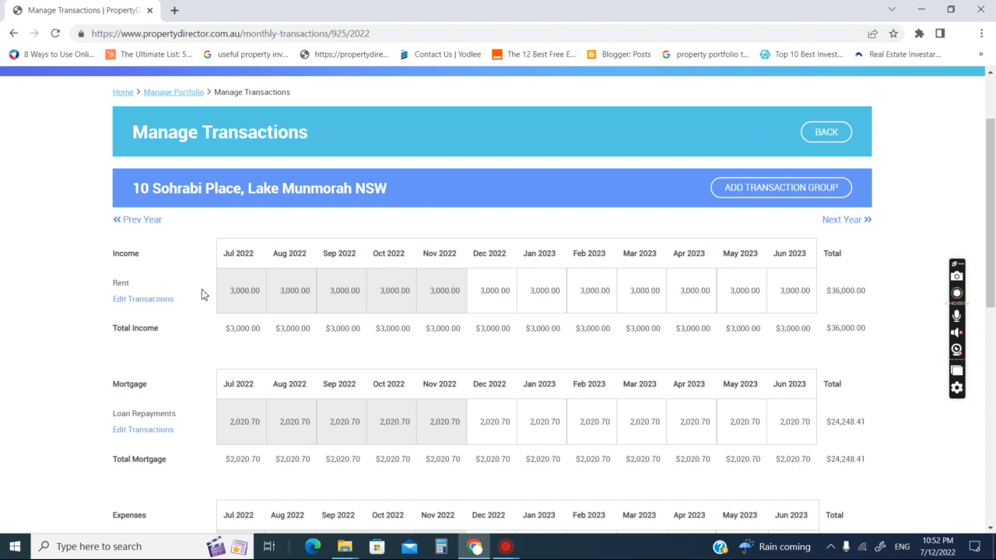
left_click(151, 303)
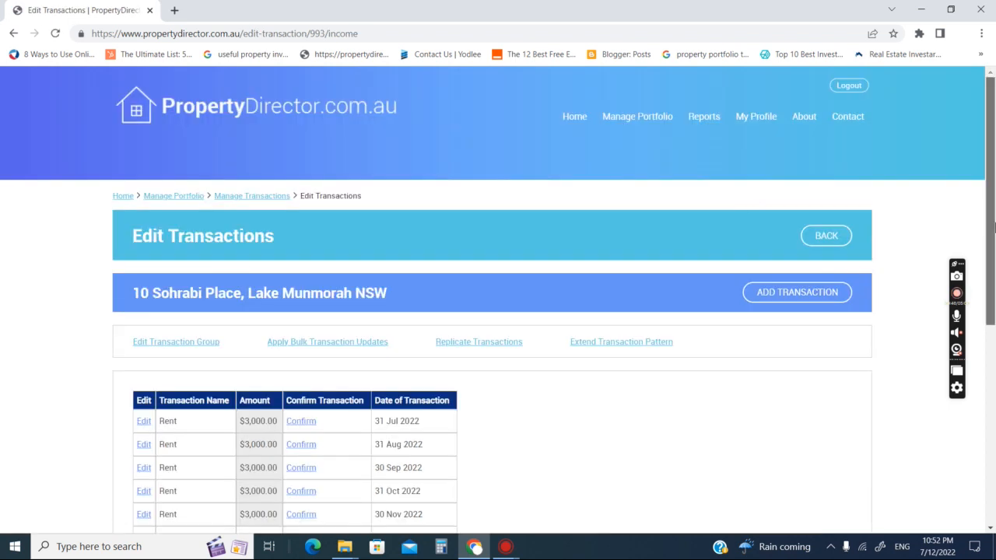
left_click_drag(993, 226, 993, 263)
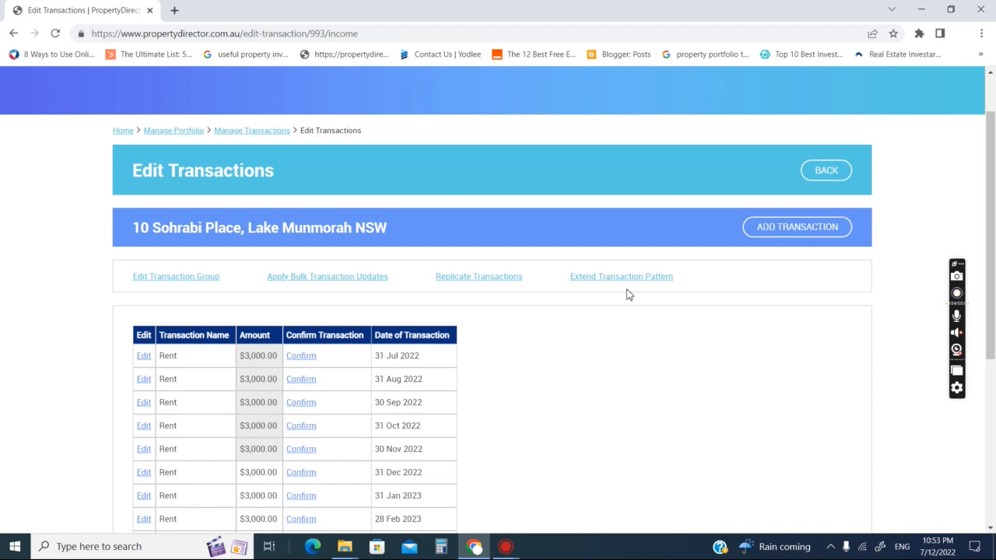
left_click_drag(992, 289, 993, 355)
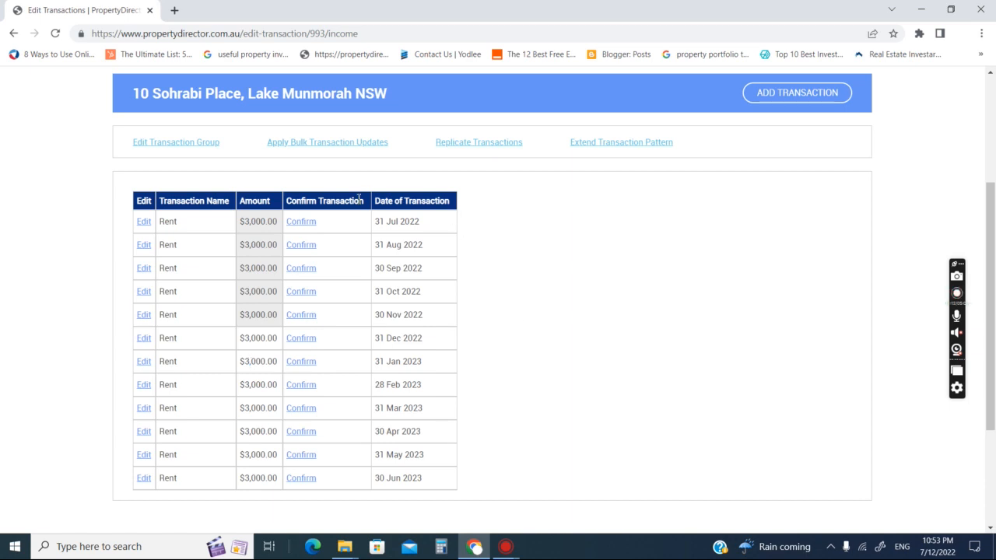
Start a bulk update of the rent transactions with the name Rent Increase and an amount of 3,500.
left_click(281, 148)
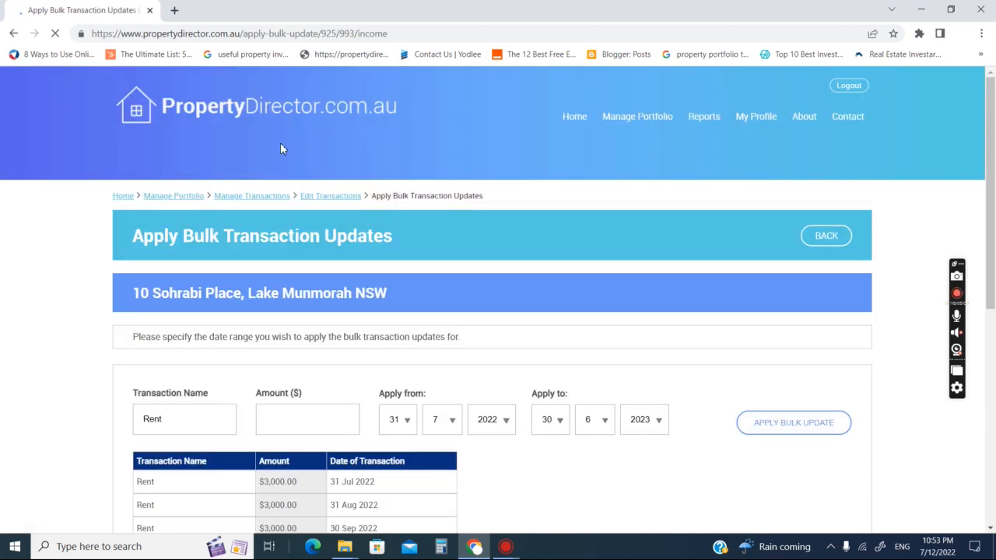
left_click_drag(994, 276, 994, 322)
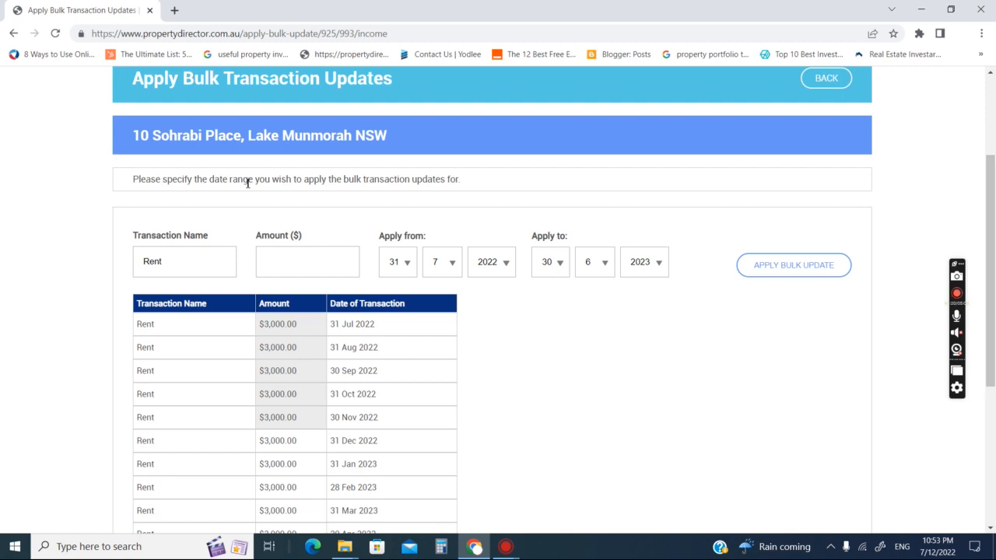
left_click(173, 260)
type("Increase")
left_click(299, 260)
type("3500")
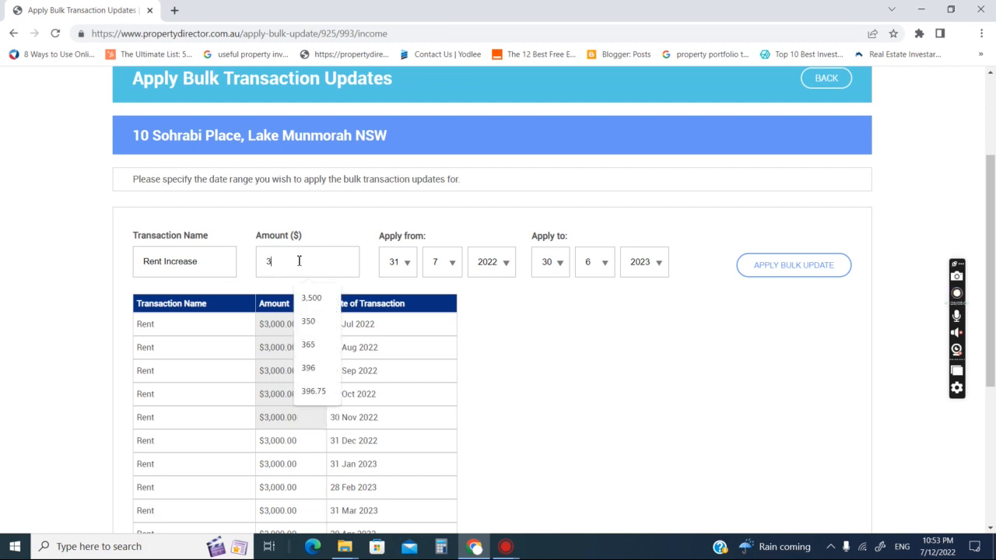
Set the bulk update's start date to 31/1/2023.
left_click(410, 268)
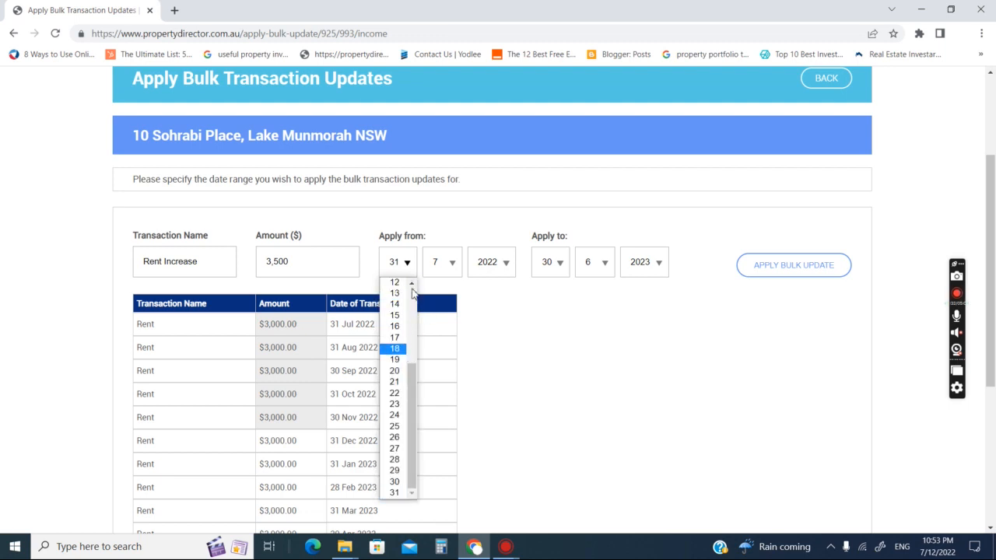
left_click(395, 493)
left_click(451, 262)
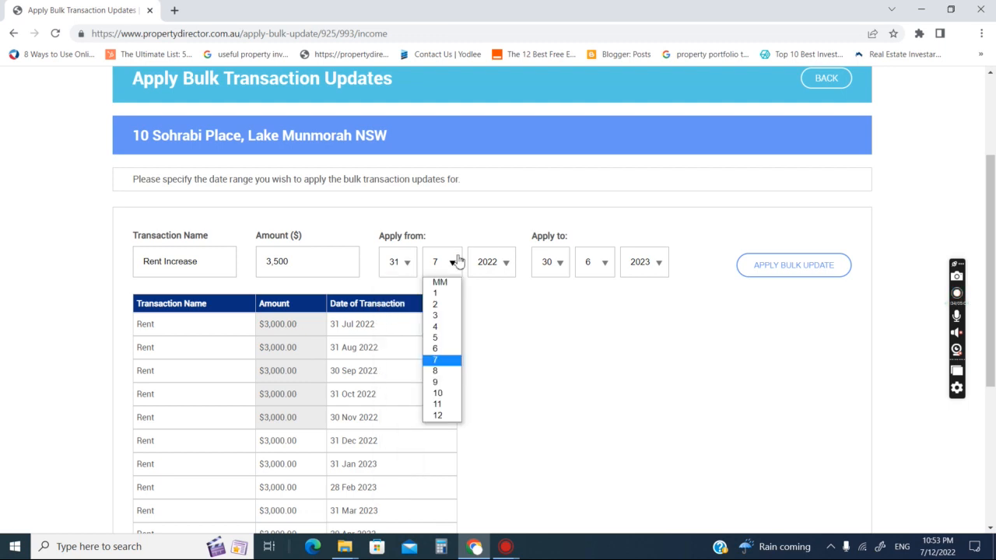
left_click(453, 294)
left_click(486, 271)
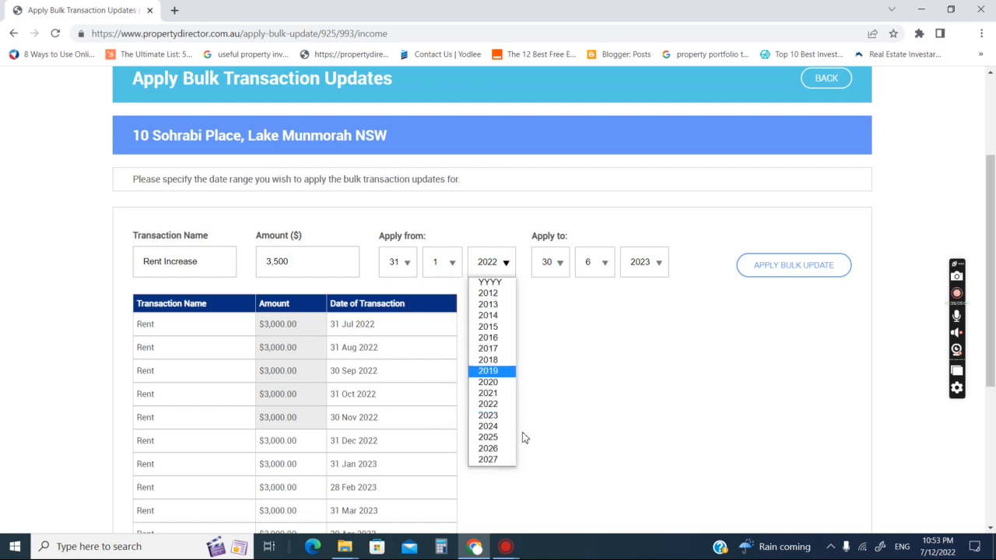
left_click(505, 418)
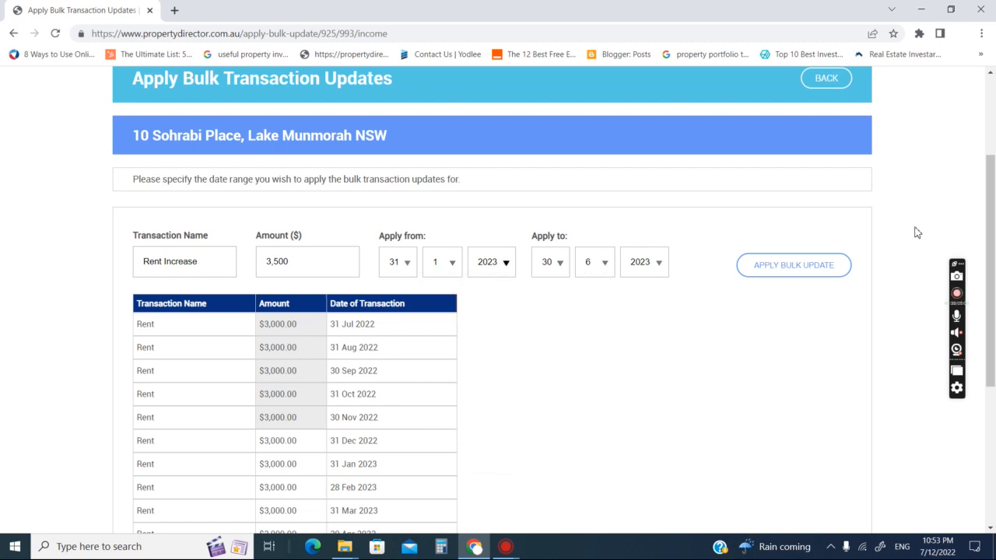
Apply the bulk rent update with 30/6/2023 as its end date.
left_click_drag(994, 251, 994, 268)
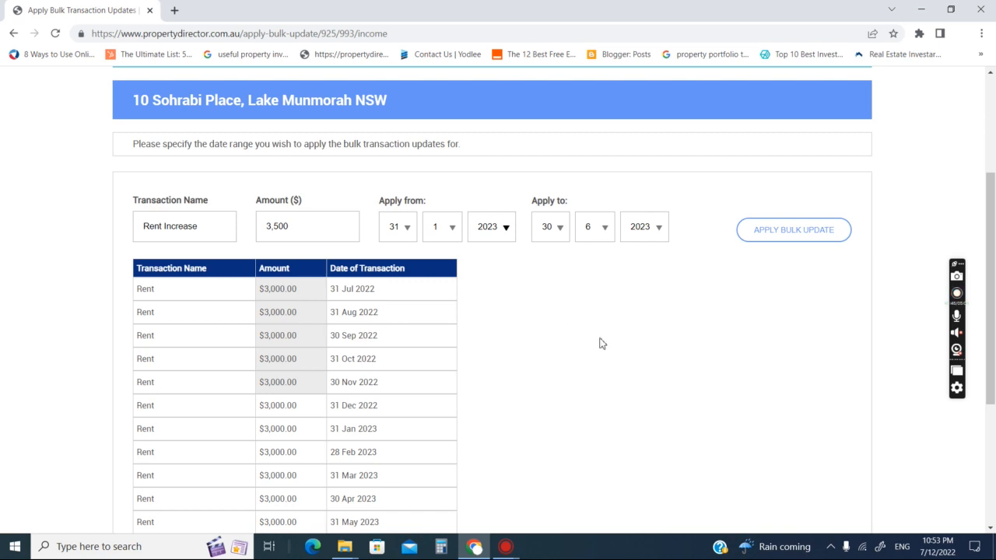
left_click(644, 227)
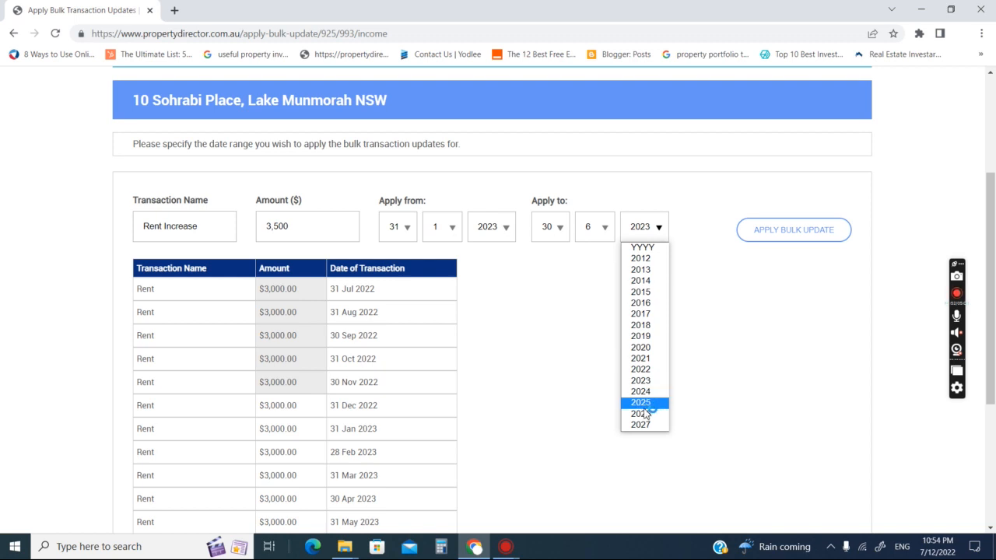
left_click(689, 350)
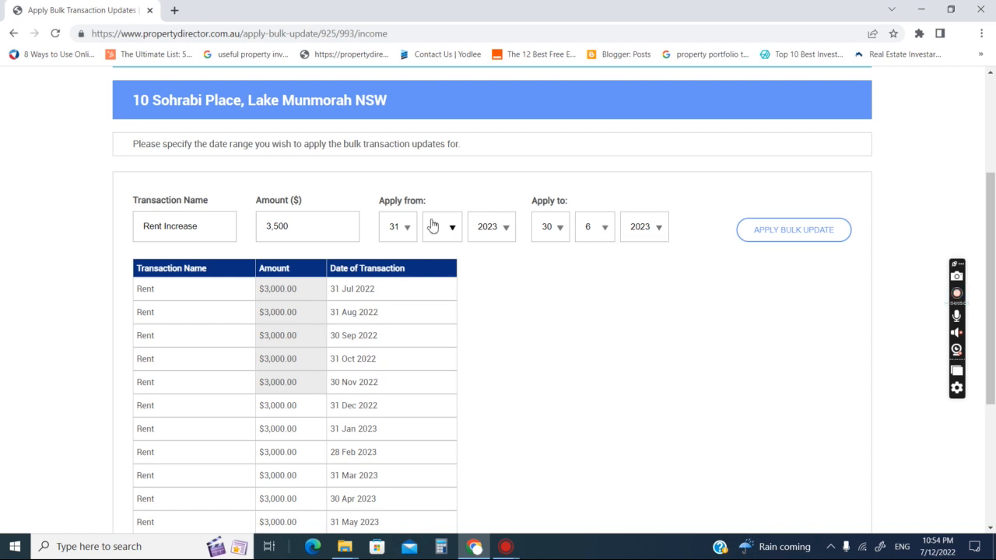
scroll(856, 312, "down", 1)
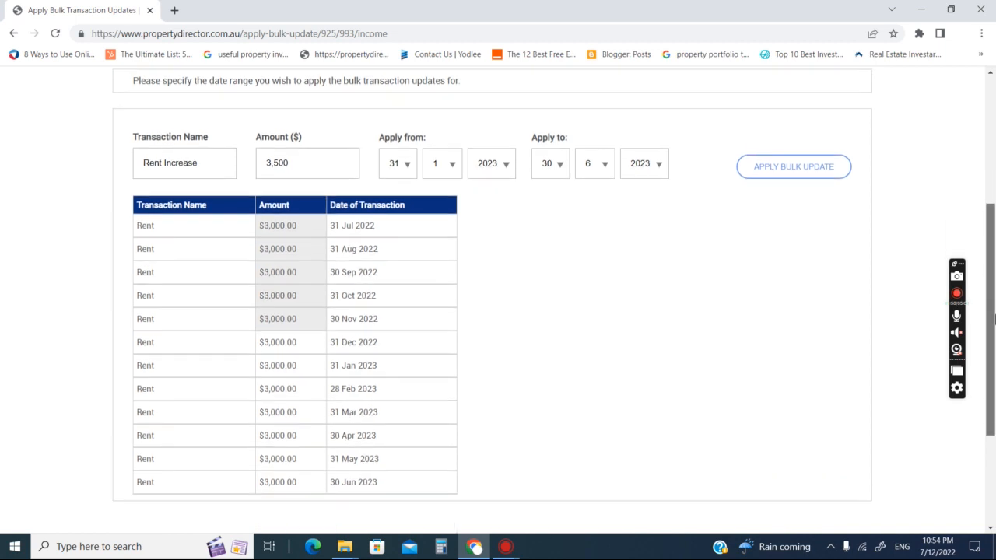
left_click(775, 175)
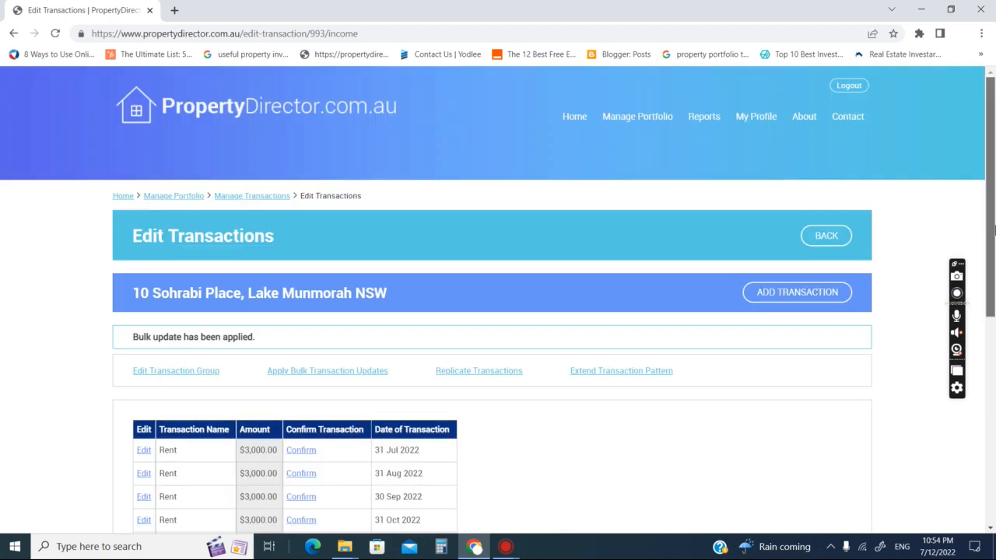
Review the updated rent transactions and the rent row in the property's monthly overview for July 2022 to June 2023.
left_click_drag(993, 228, 992, 358)
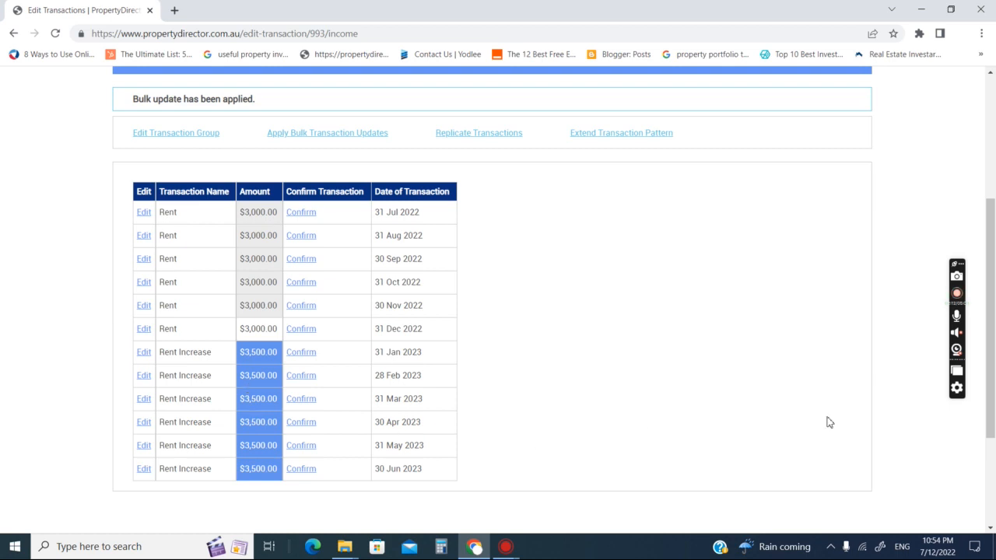
left_click_drag(994, 368, 994, 224)
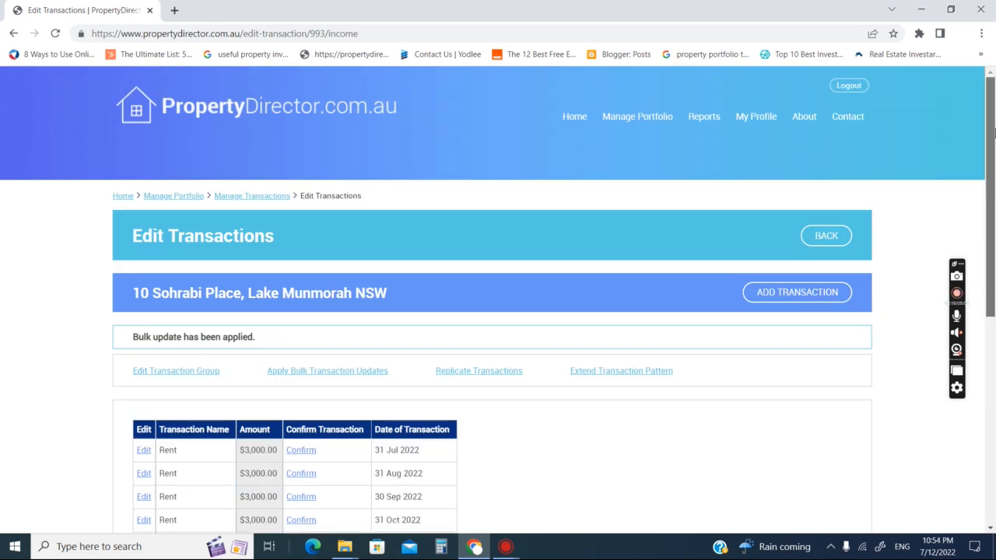
left_click(257, 199)
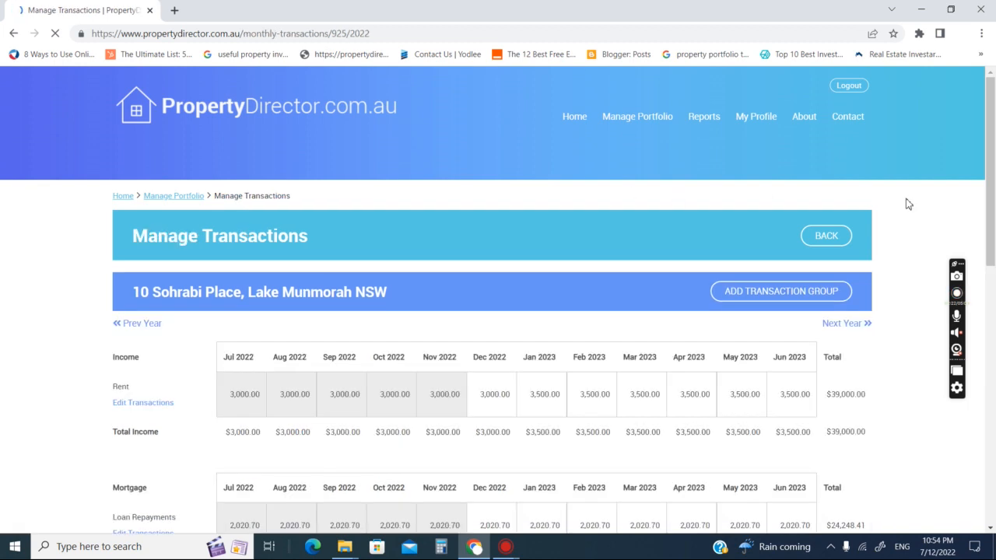
left_click_drag(993, 205, 993, 278)
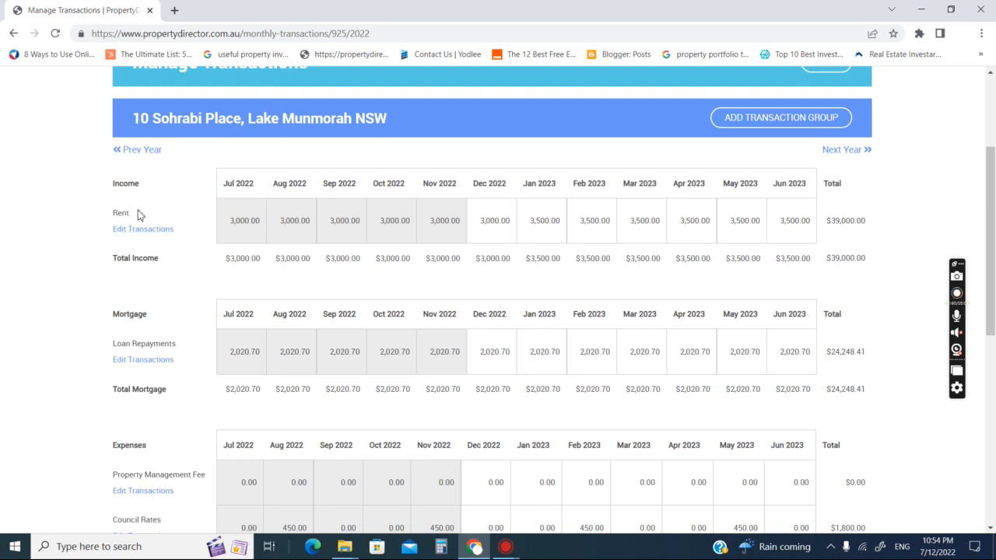
Replicate the property's rent transactions over the period from 1/7/2023 to 30/6/2026.
left_click(126, 232)
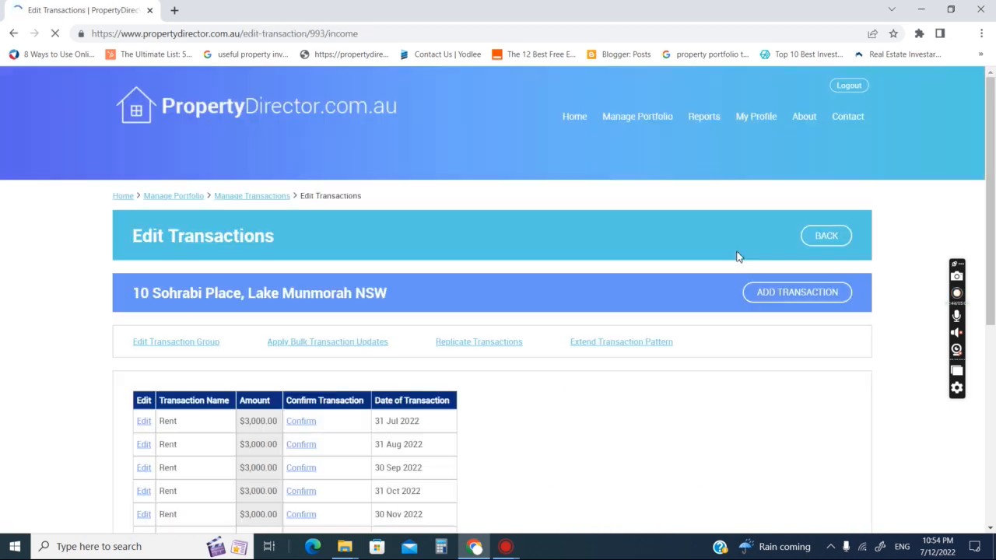
scroll(994, 244, "down", 2)
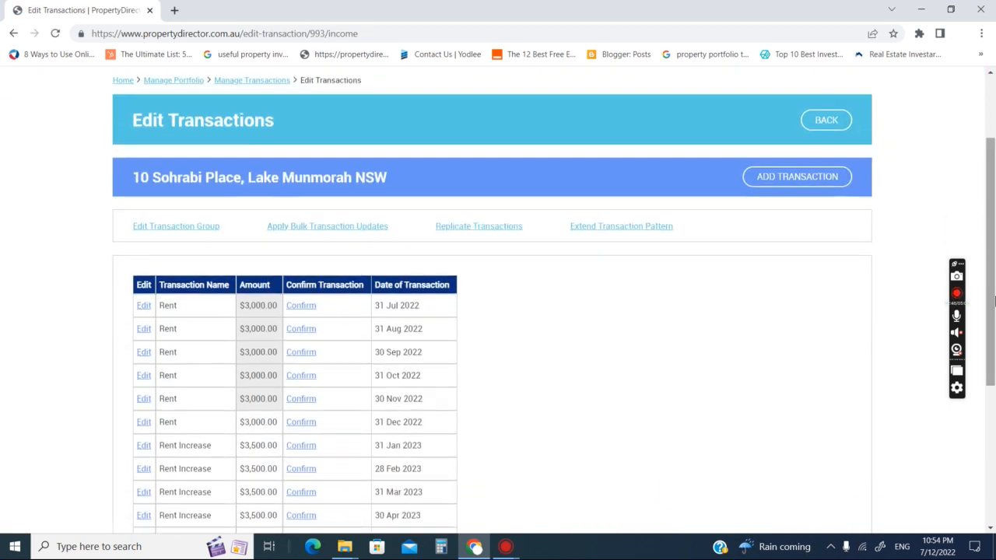
left_click(501, 231)
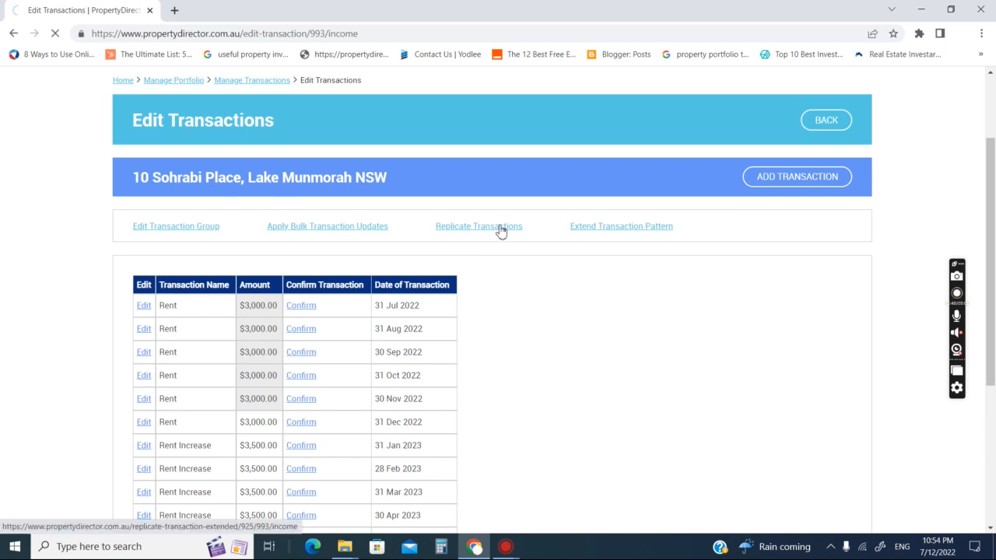
scroll(991, 308, "down", 1)
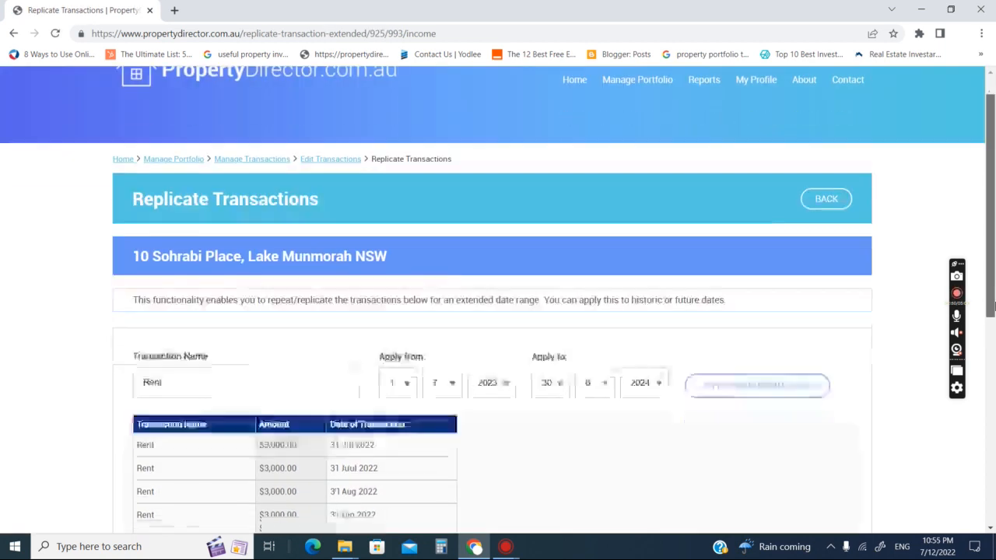
scroll(991, 308, "down", 3)
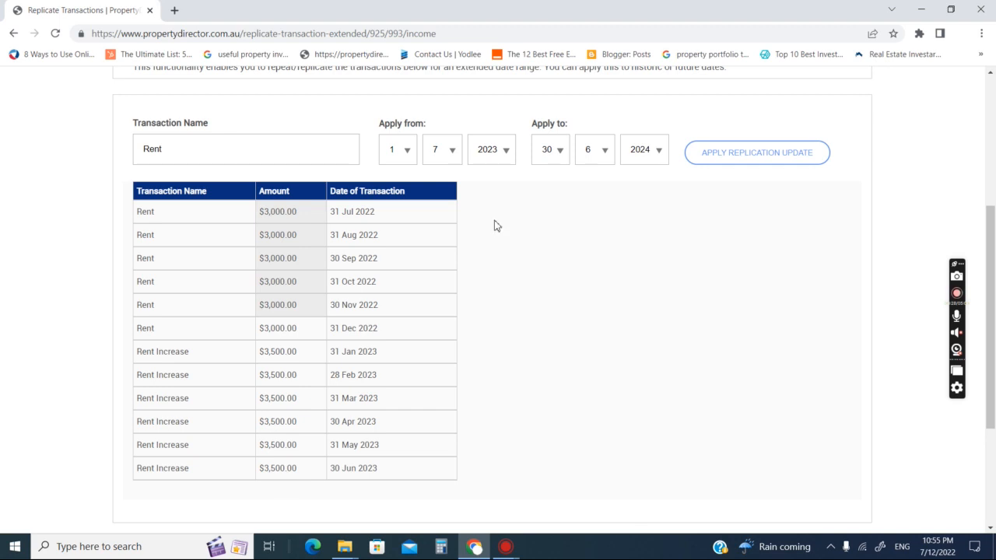
left_click(645, 151)
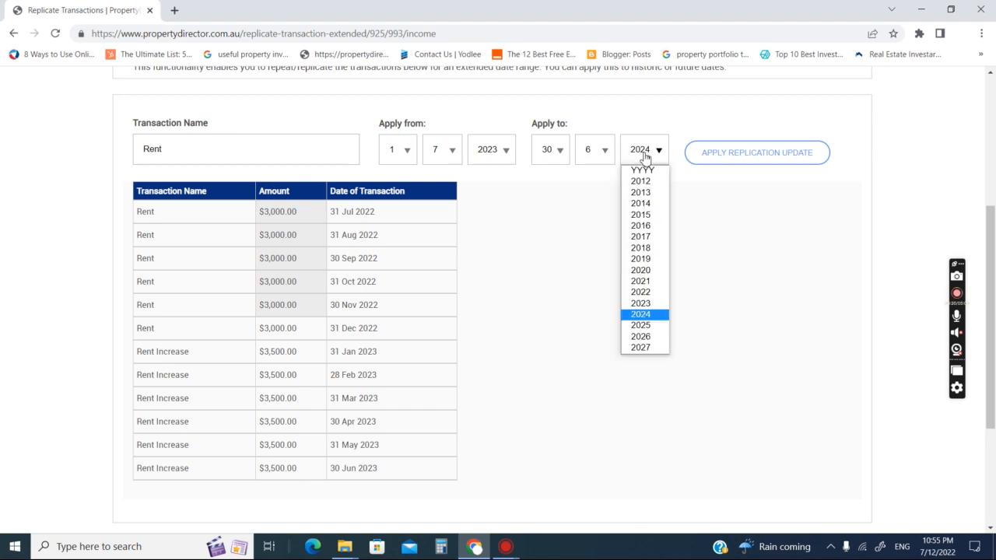
left_click(656, 337)
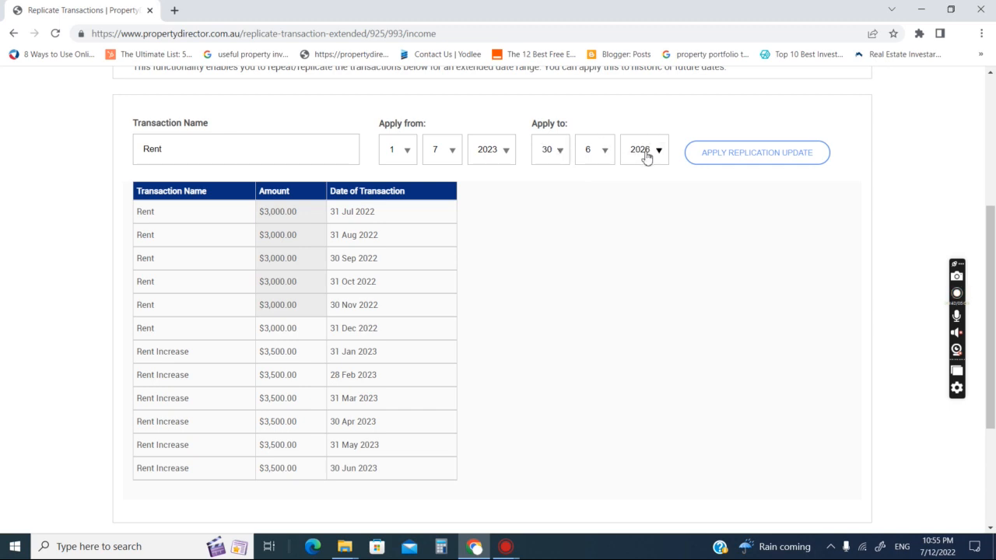
left_click(733, 154)
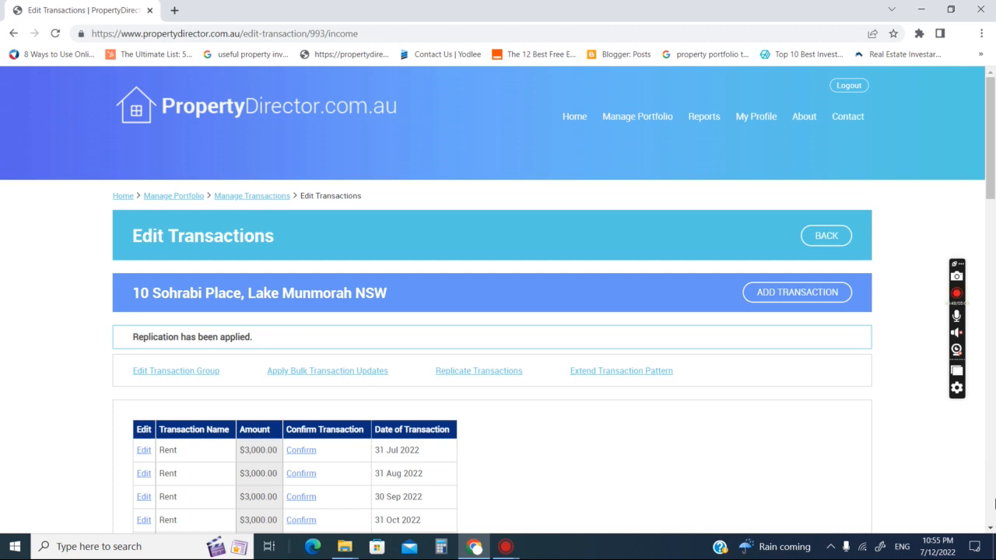
Examine the replicated rent transactions and their amounts for the months from July 2023 onwards.
scroll(994, 504, "down", 2)
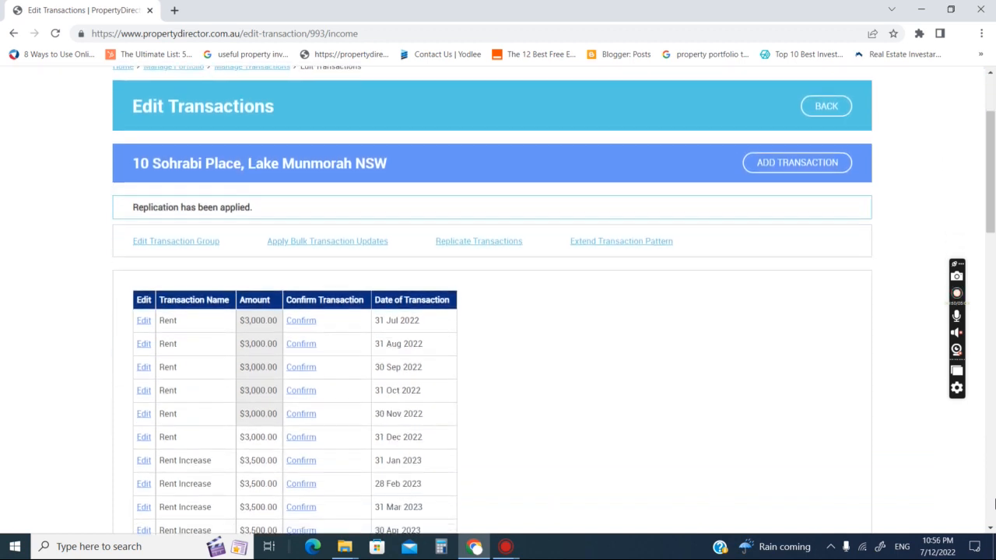
scroll(994, 504, "down", 1)
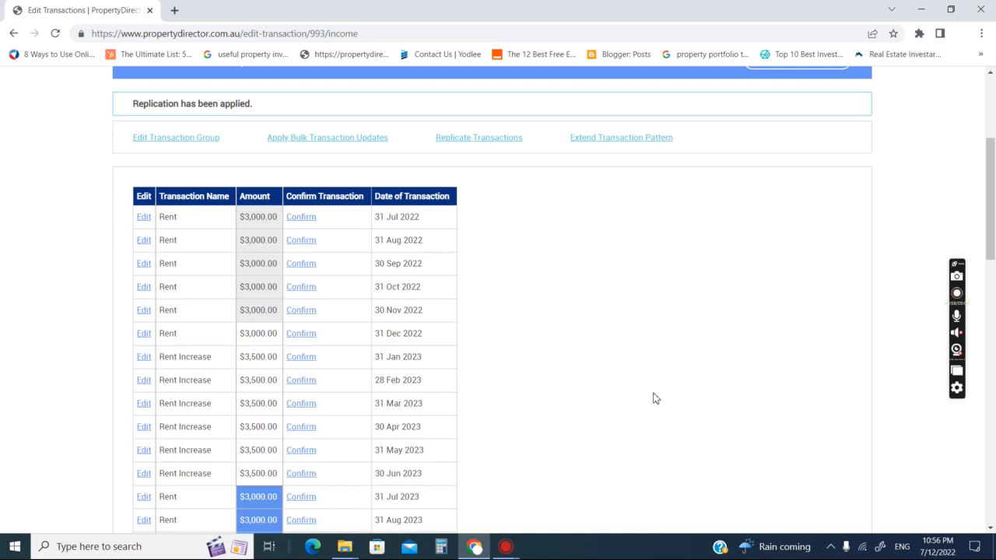
scroll(653, 398, "down", 3)
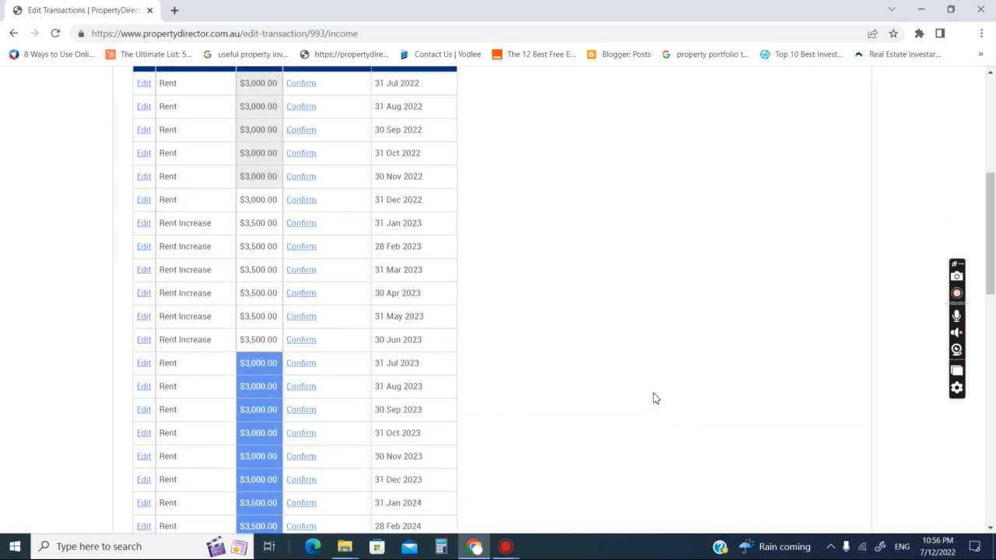
scroll(653, 398, "down", 2)
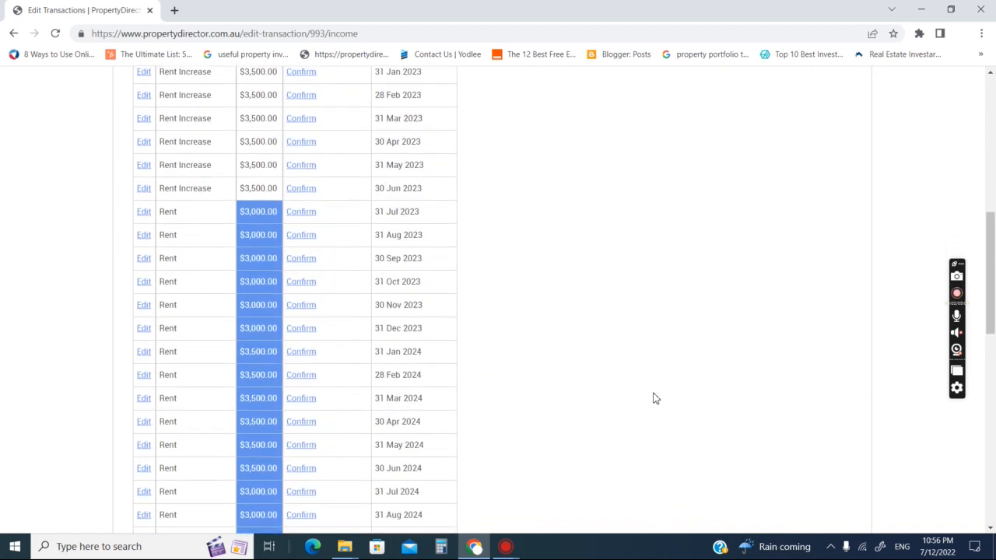
scroll(654, 399, "down", 3)
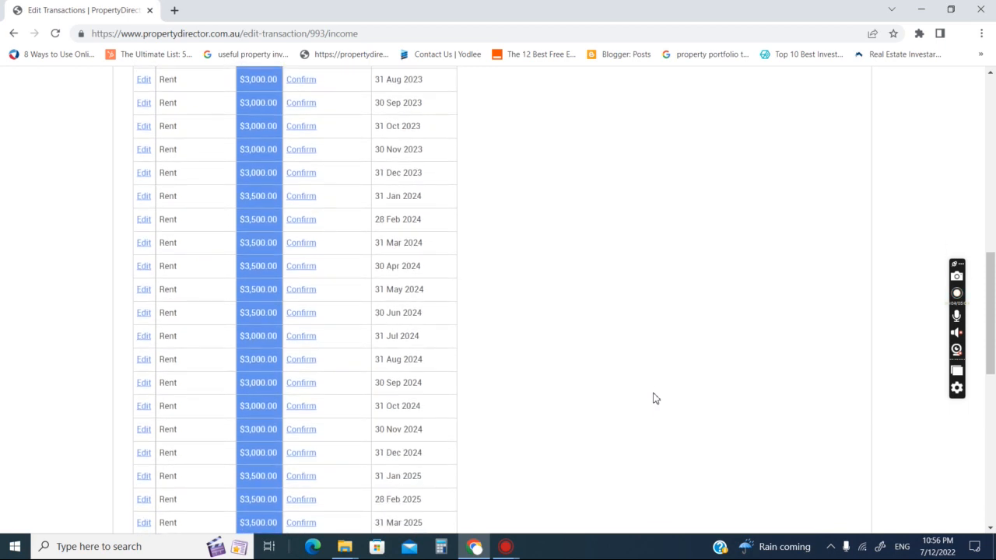
scroll(654, 398, "down", 3)
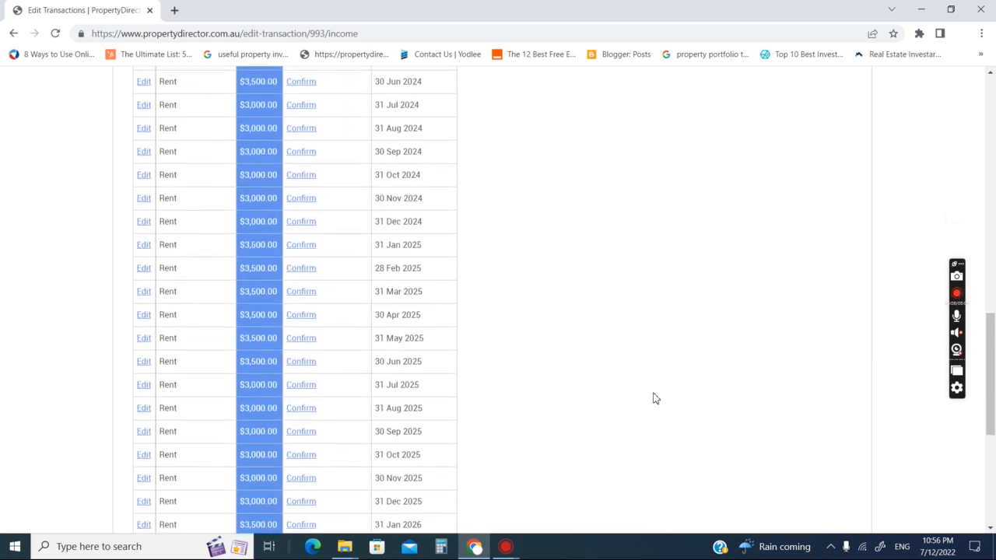
Check the remaining replicated rent transactions through to June 2026 at the end of the list.
scroll(654, 398, "down", 1)
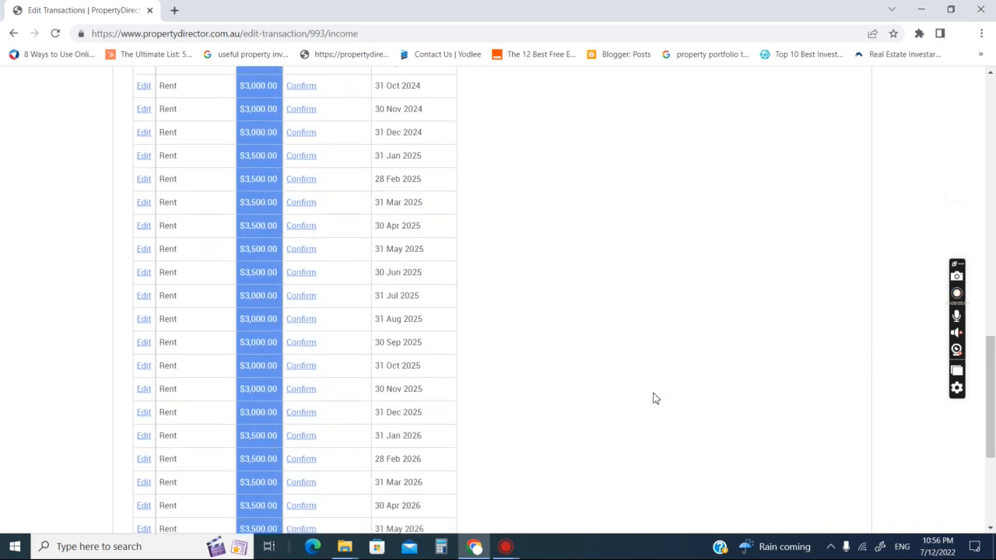
scroll(653, 398, "down", 1)
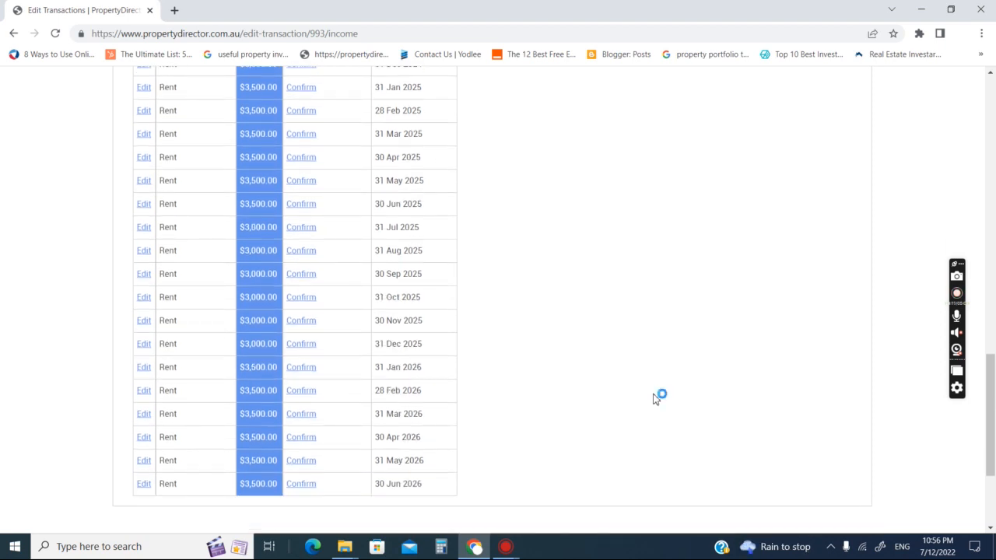
scroll(655, 398, "up", 1)
scroll(653, 398, "up", 15)
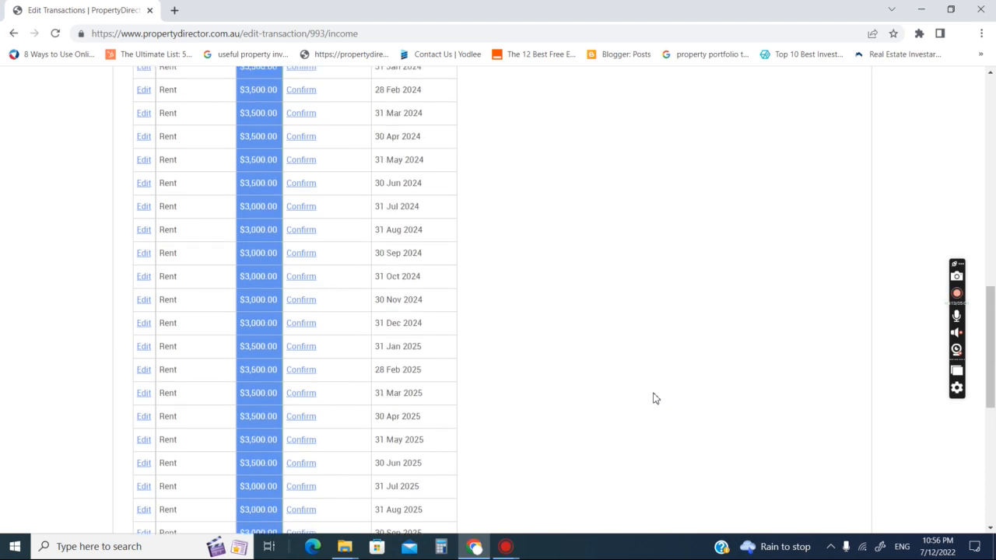
scroll(653, 398, "up", 2)
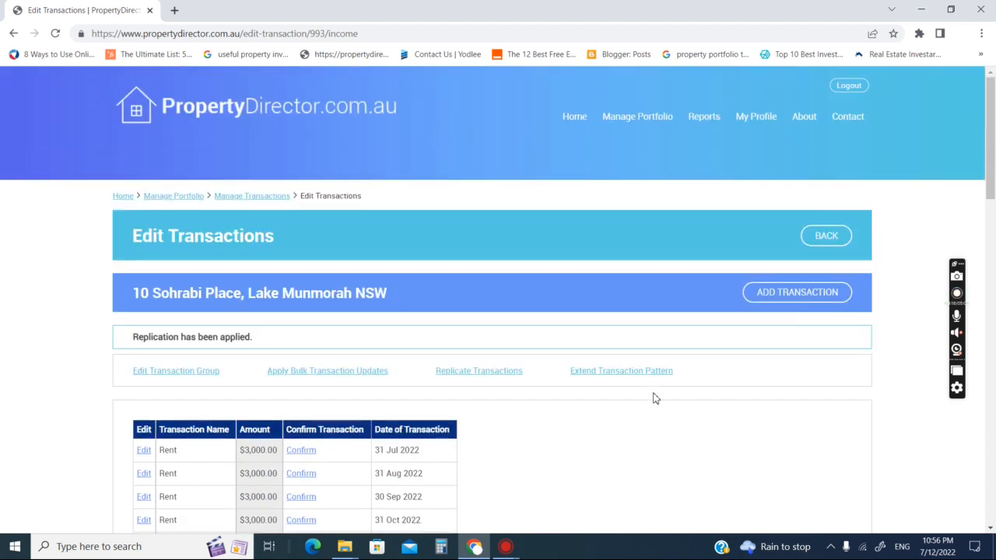
Open the Extend Transaction Pattern page for the property's rent and review its amount, monthly frequency and date range settings.
left_click(606, 380)
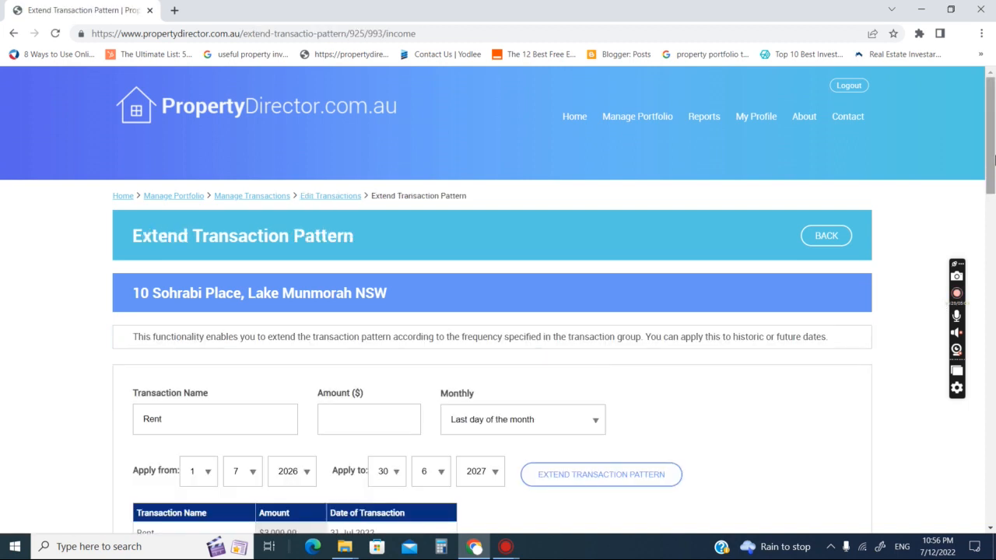
left_click_drag(992, 160, 992, 212)
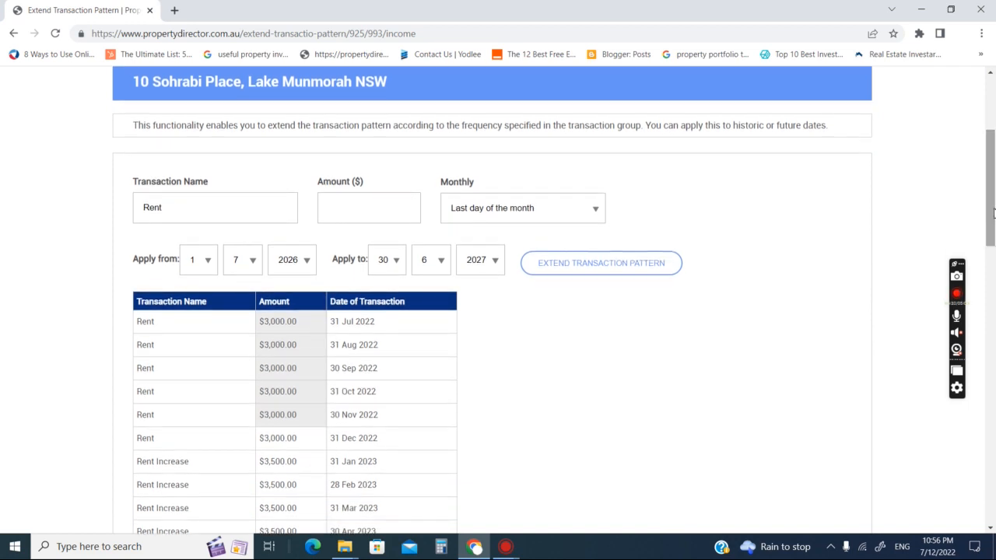
left_click(581, 262)
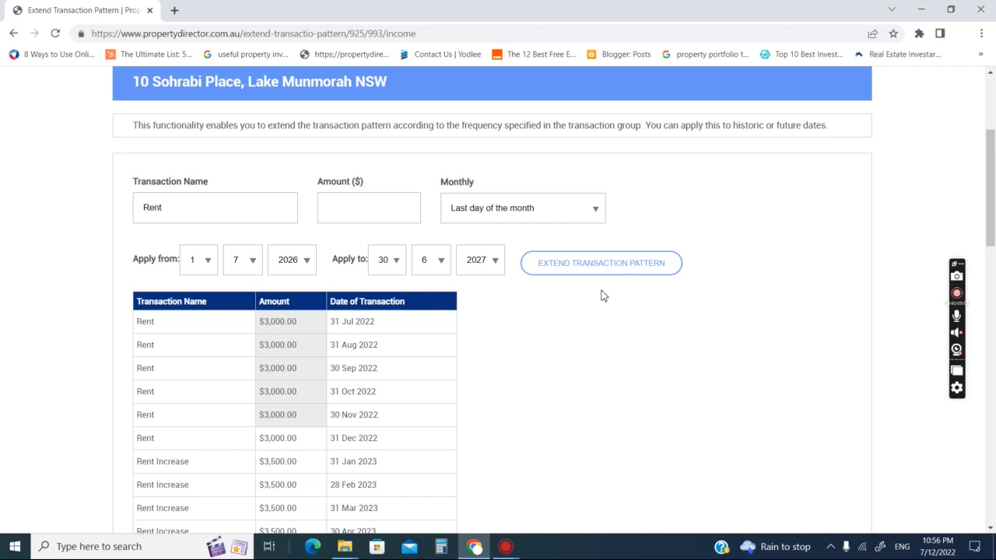
left_click_drag(994, 196, 994, 189)
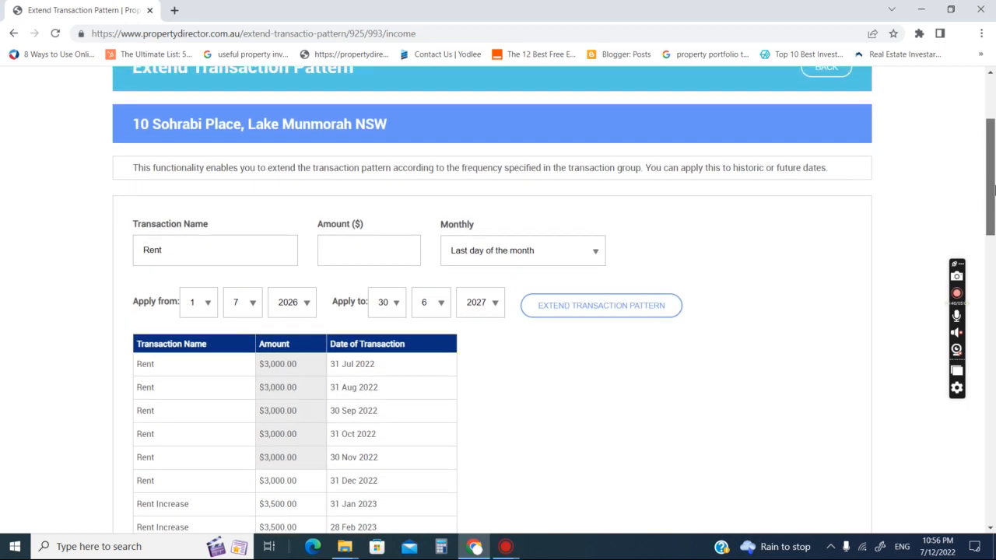